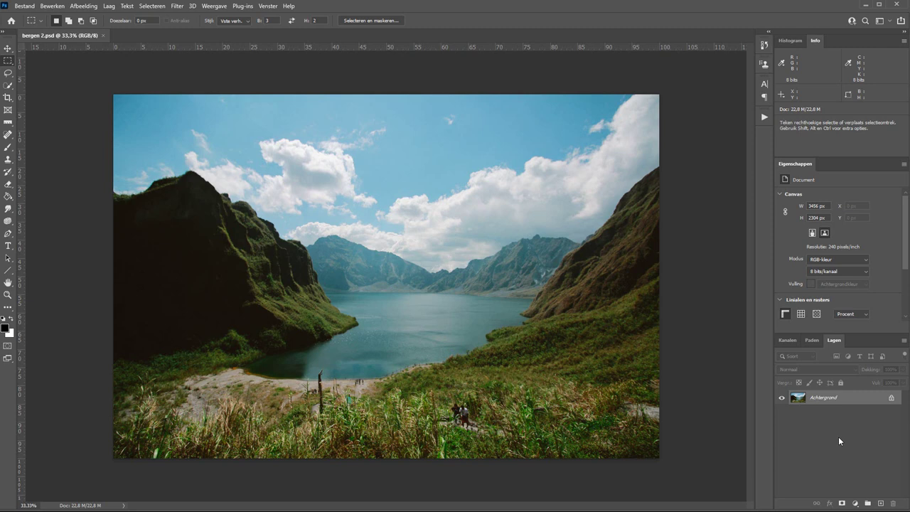
Apply a Curves adjustment that lifts the midtones and raises the black output to 17.
{"action": "left_click", "coordinate": [83, 6]}
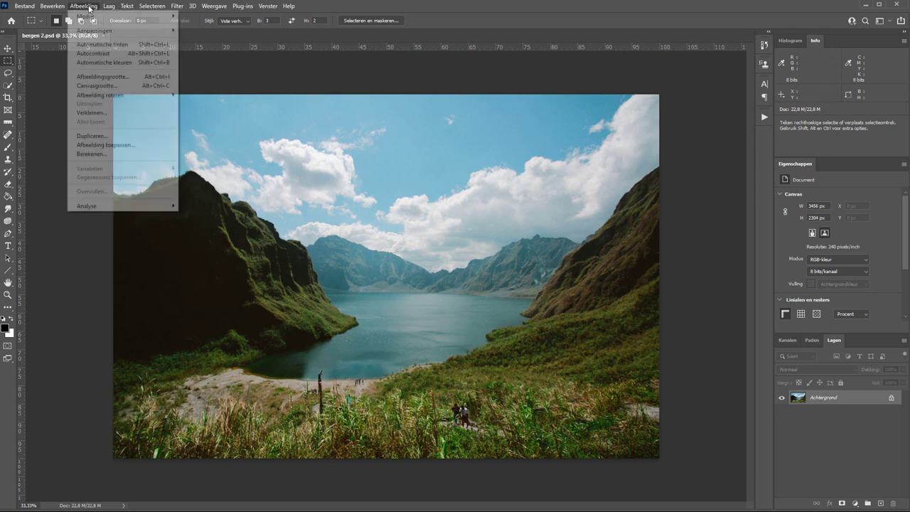
{"action": "mouse_move", "coordinate": [94, 31]}
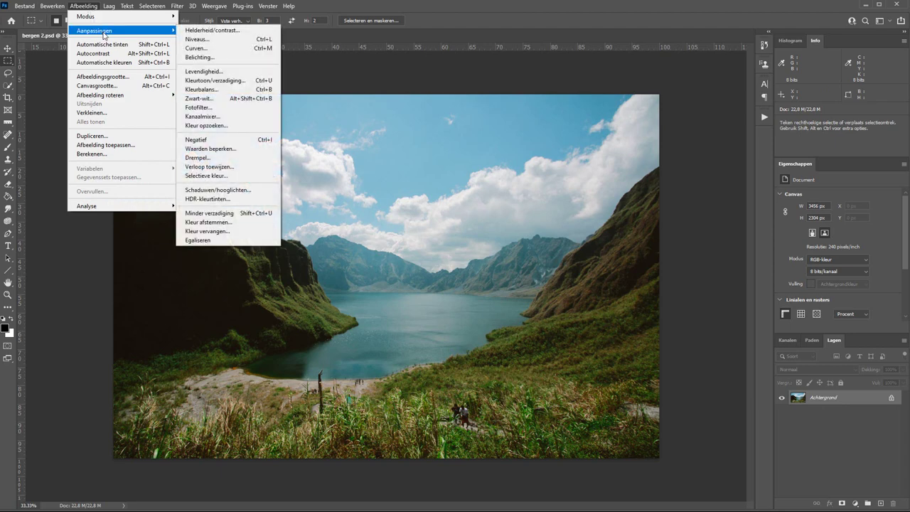
{"action": "left_click", "coordinate": [195, 48]}
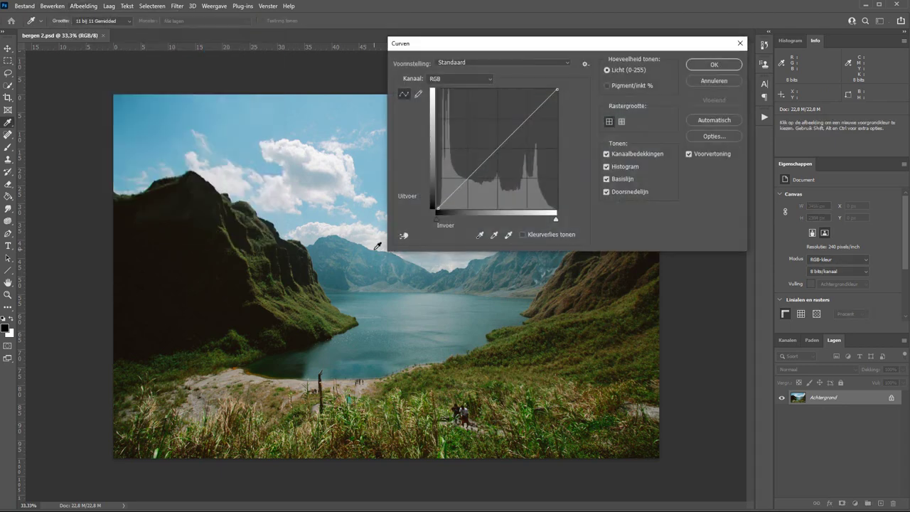
{"action": "left_click_drag", "start_coordinate": [491, 155], "coordinate": [490, 147]}
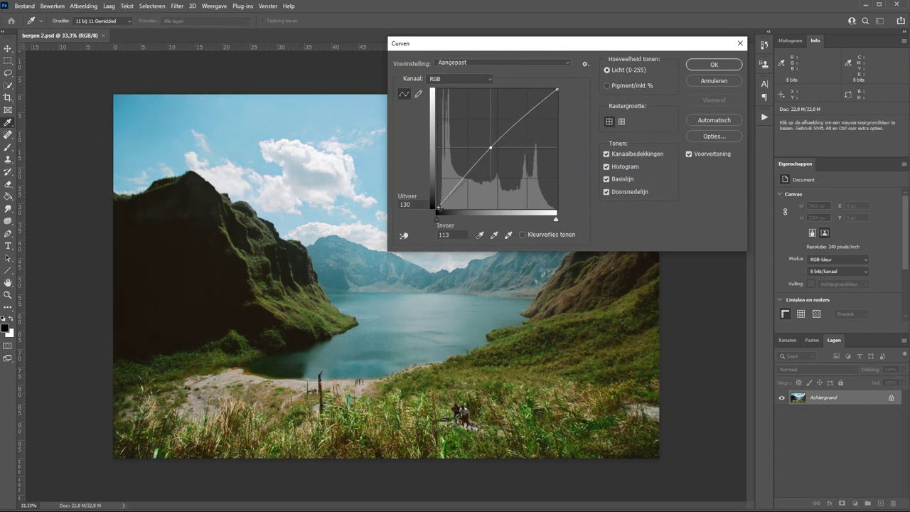
{"action": "left_click_drag", "start_coordinate": [438, 208], "coordinate": [437, 199]}
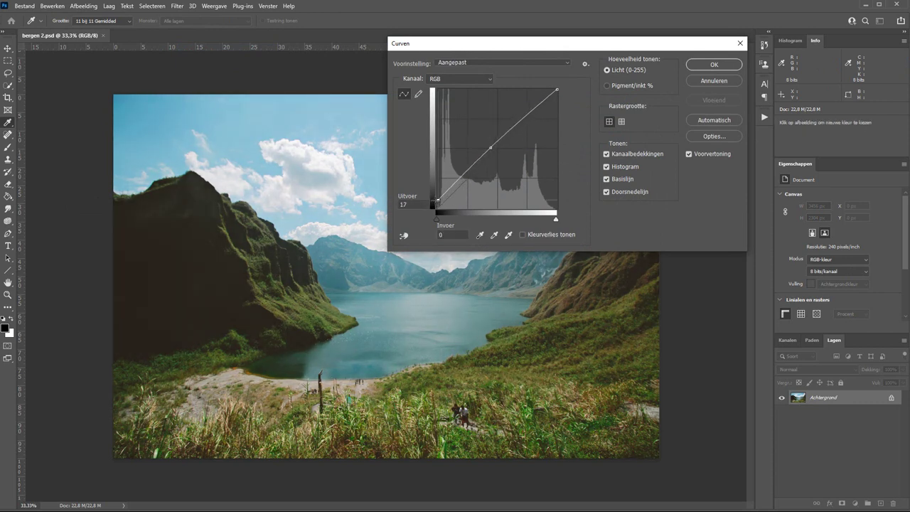
{"action": "left_click", "coordinate": [702, 66]}
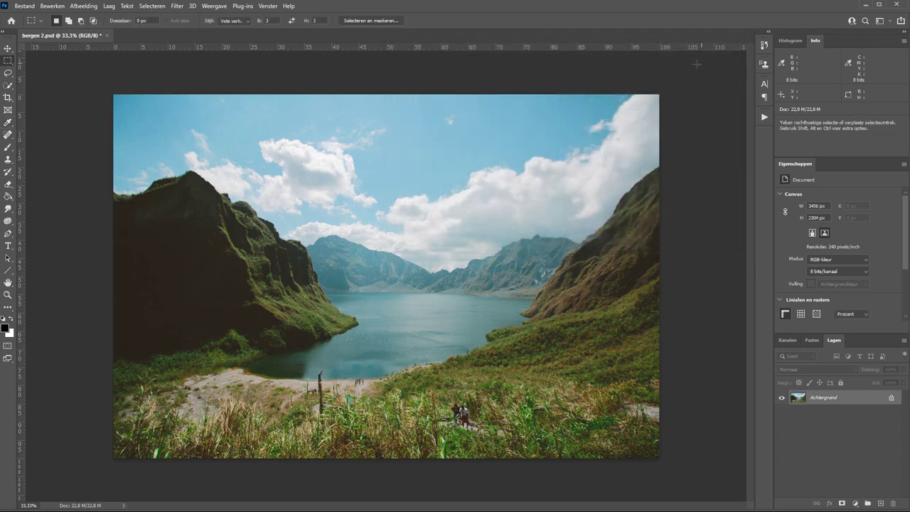
Boost the photo's vibrance to +39.
{"action": "left_click", "coordinate": [85, 6]}
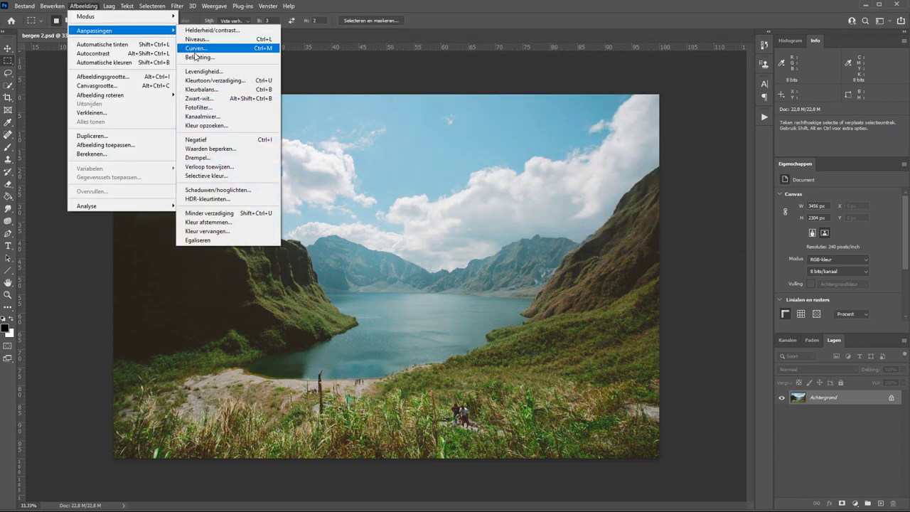
{"action": "left_click", "coordinate": [203, 71]}
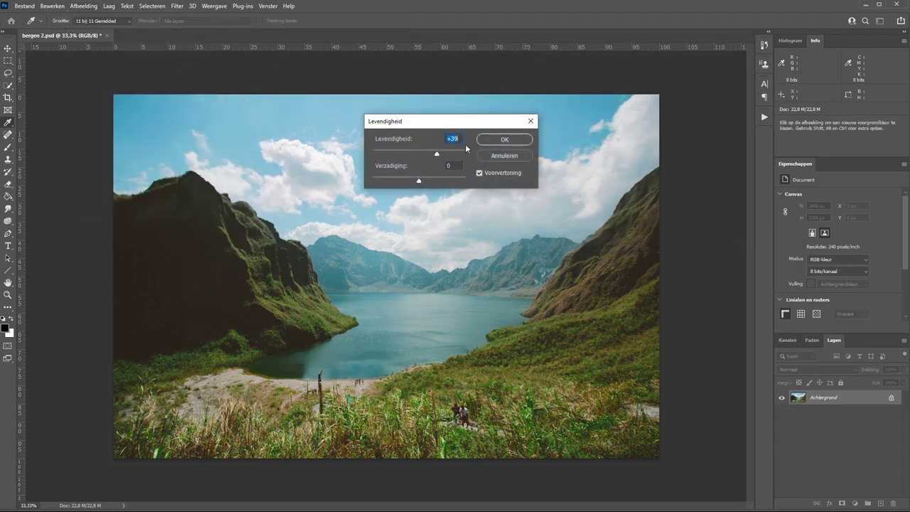
{"action": "left_click", "coordinate": [504, 140]}
{"action": "left_click", "coordinate": [86, 6]}
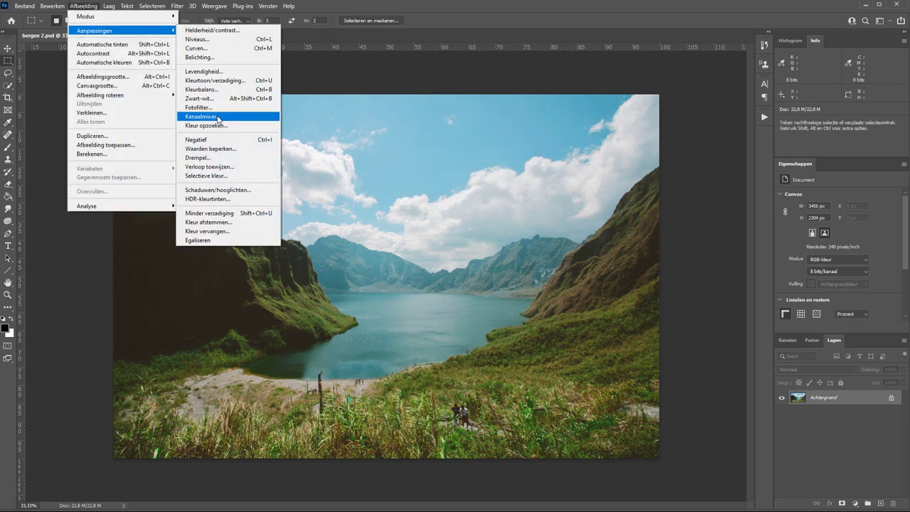
{"action": "mouse_move", "coordinate": [95, 31]}
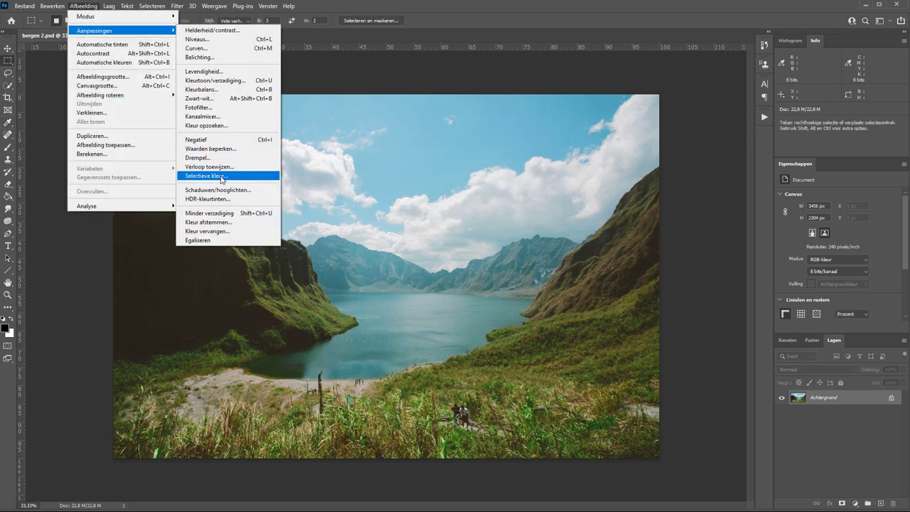
Apply Shadows/Highlights with shadows 35%, tint 20%, radius 43 and highlights 36%.
{"action": "left_click", "coordinate": [218, 190]}
{"action": "left_click", "coordinate": [536, 216]}
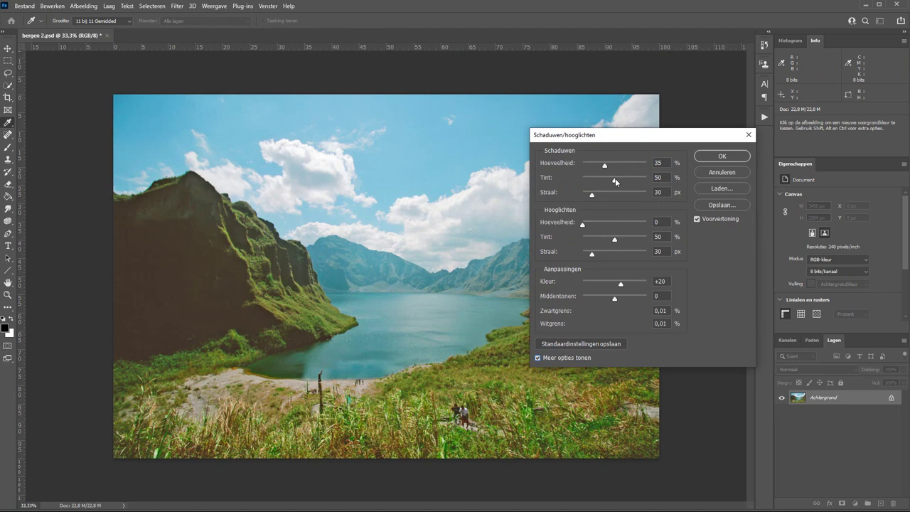
{"action": "mouse_move", "coordinate": [615, 180]}
{"action": "left_mouse_down"}
{"action": "mouse_move", "coordinate": [594, 179]}
{"action": "mouse_move", "coordinate": [606, 197]}
{"action": "mouse_move", "coordinate": [596, 195]}
{"action": "mouse_move", "coordinate": [605, 225]}
{"action": "left_mouse_up"}
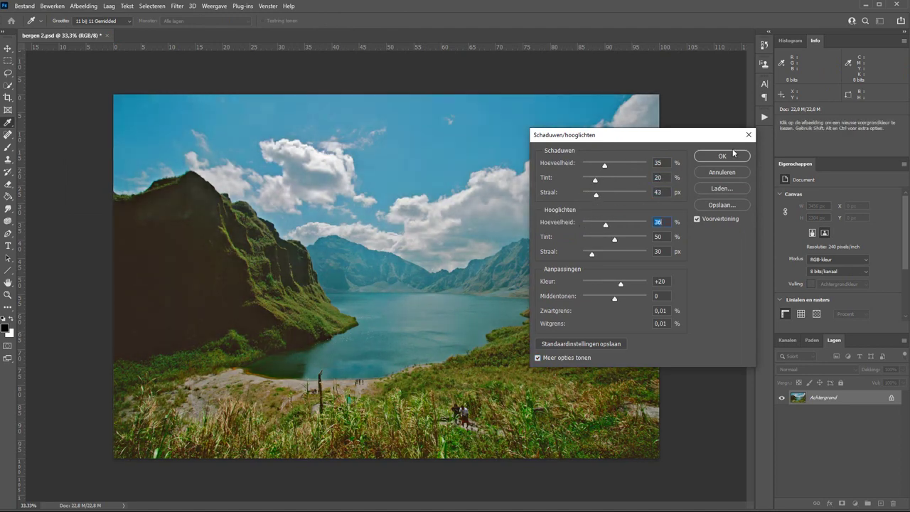
{"action": "left_click", "coordinate": [722, 156]}
{"action": "left_click", "coordinate": [83, 6]}
{"action": "mouse_move", "coordinate": [122, 31]}
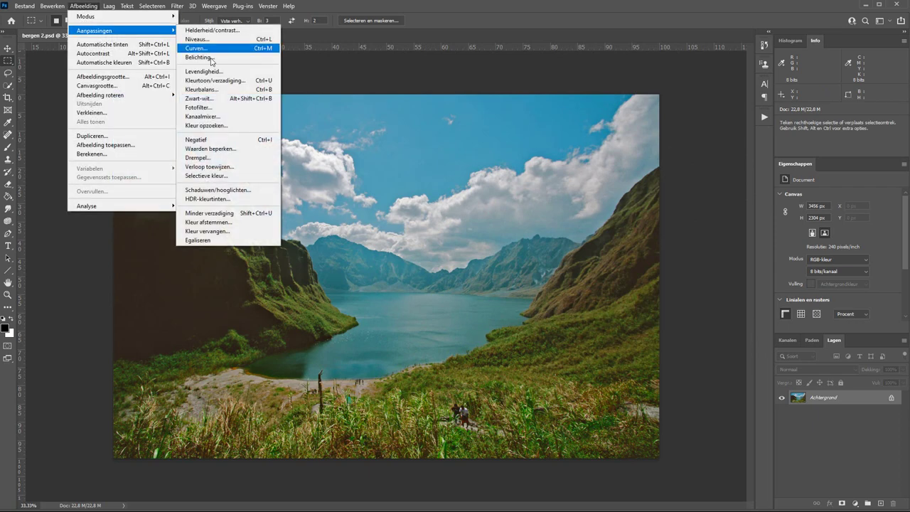
Reduce the photo's saturation to -24 with Hue/Saturation.
{"action": "left_click", "coordinate": [215, 80]}
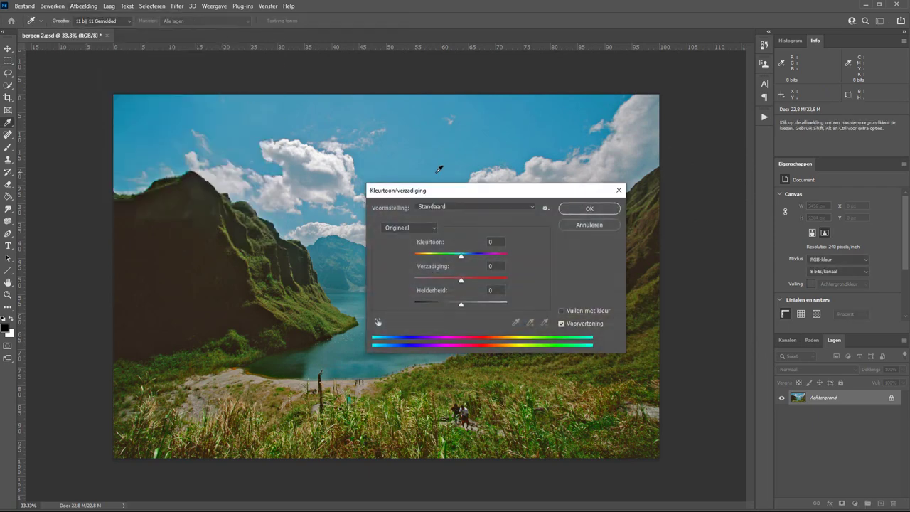
{"action": "left_click_drag", "start_coordinate": [464, 279], "coordinate": [450, 284]}
{"action": "left_click", "coordinate": [589, 225]}
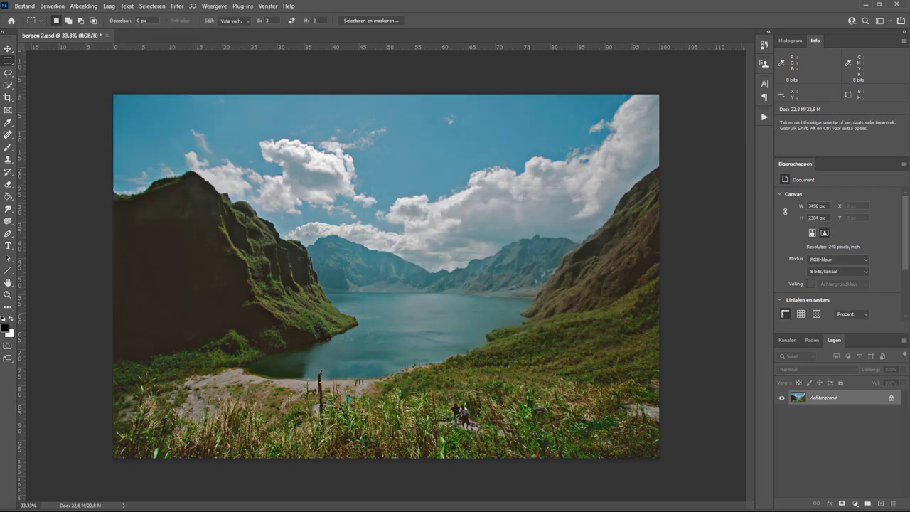
{"action": "left_click", "coordinate": [83, 5]}
Apply HDR Toning to the crater-lake photo using the default Local Adaptation settings.
{"action": "left_click", "coordinate": [200, 198]}
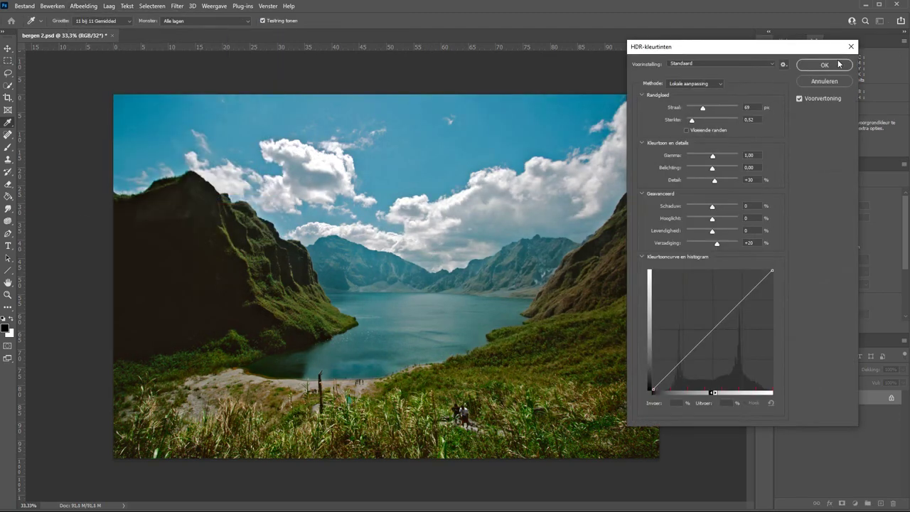
{"action": "left_click", "coordinate": [825, 65]}
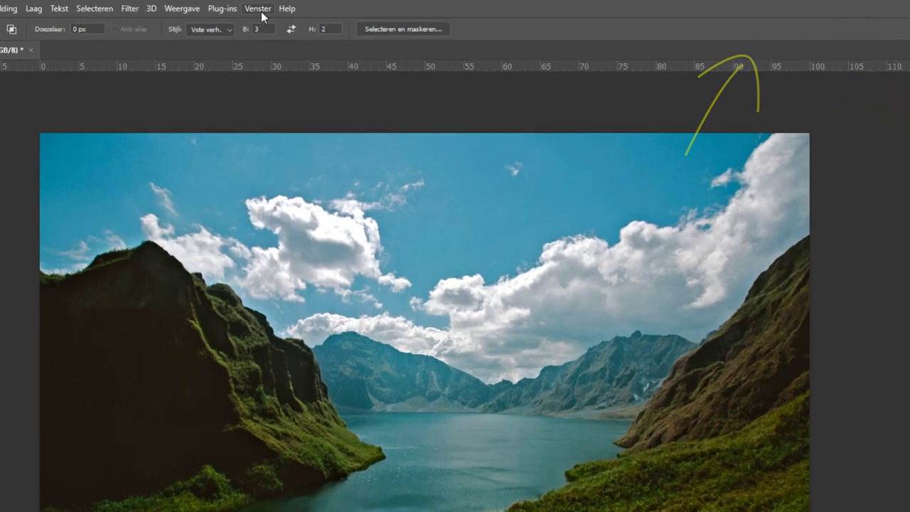
Compare earlier states in the History panel, then revert to the original 'bergen 2.psd' snapshot.
{"action": "left_click", "coordinate": [269, 7]}
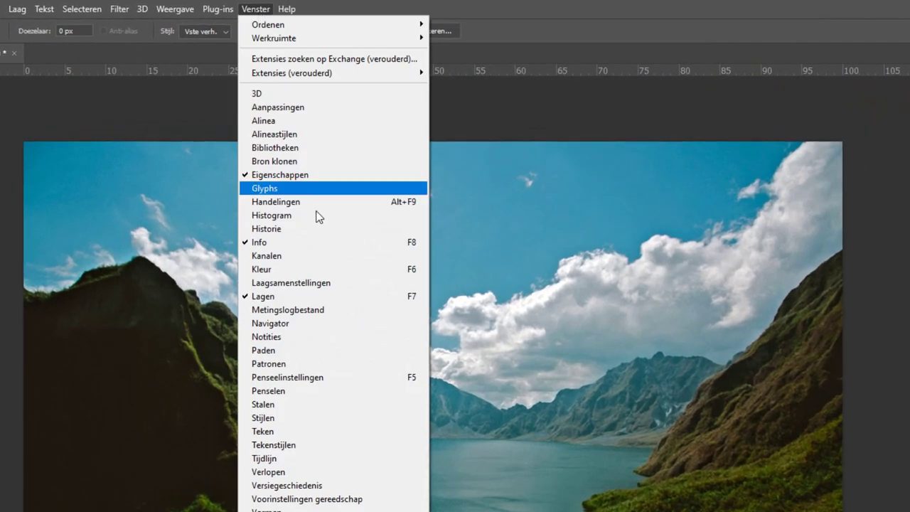
{"action": "left_click", "coordinate": [314, 228]}
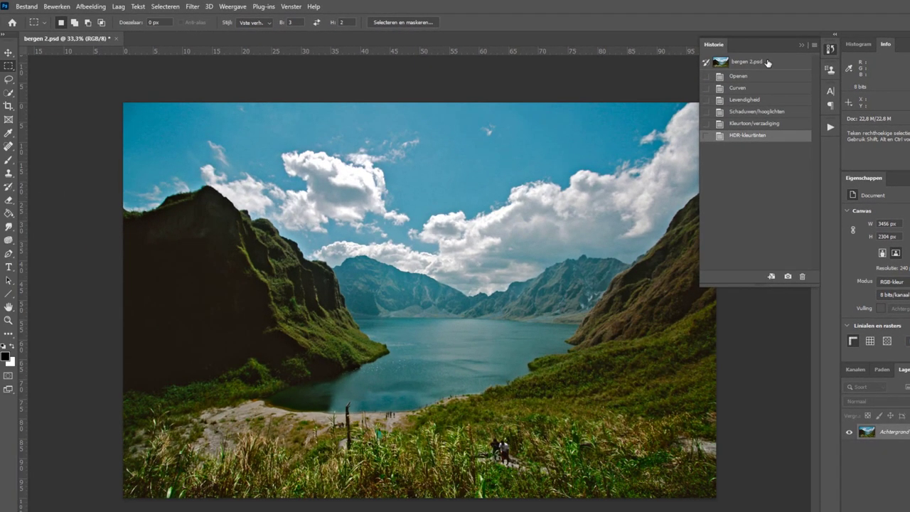
{"action": "left_click", "coordinate": [768, 62]}
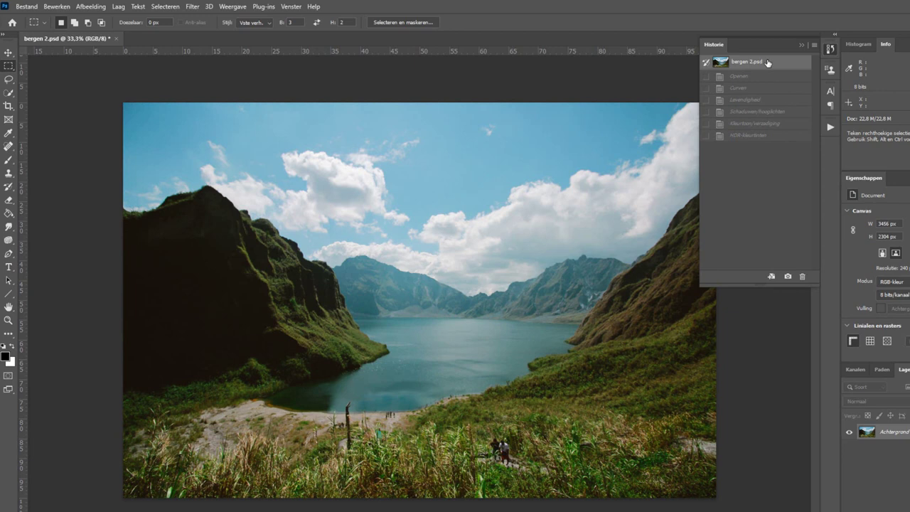
{"action": "left_click", "coordinate": [753, 137]}
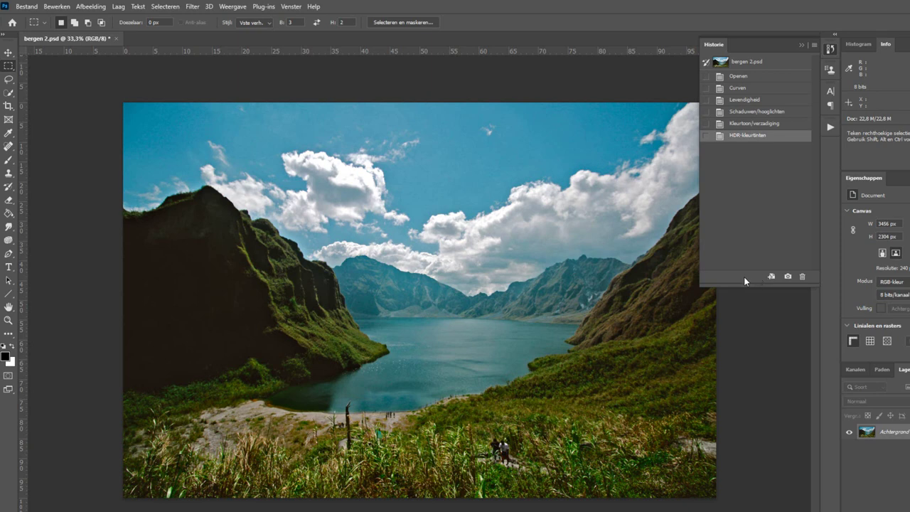
{"action": "left_click", "coordinate": [766, 104]}
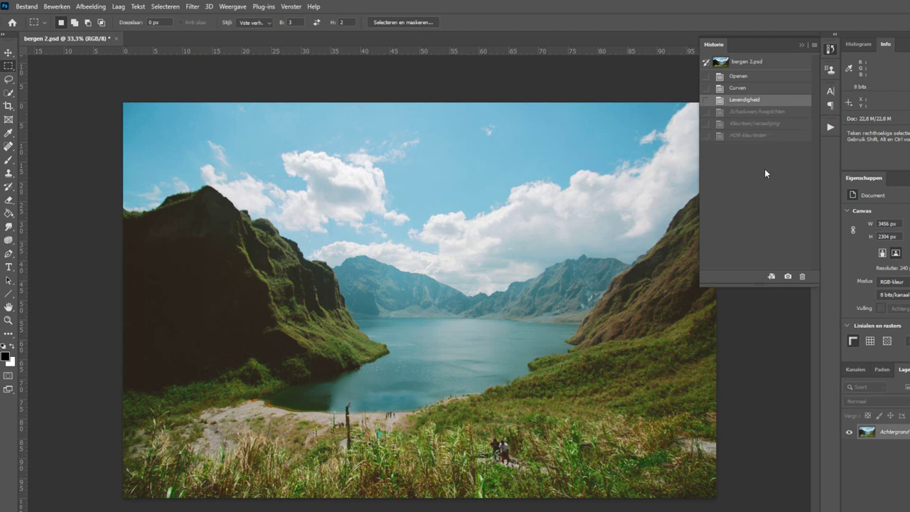
{"action": "left_click", "coordinate": [796, 61]}
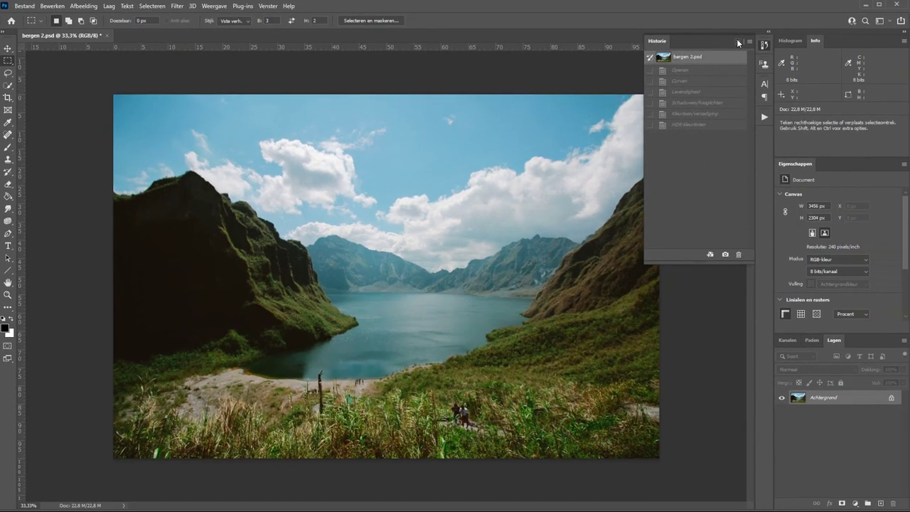
Close History and add a Curves adjustment layer with one point raised on the curve.
{"action": "left_click", "coordinate": [738, 42]}
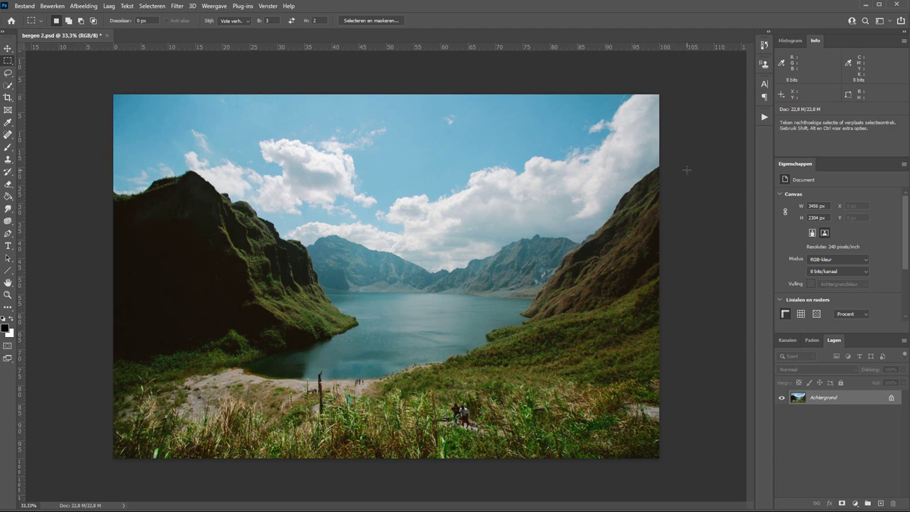
{"action": "left_click", "coordinate": [84, 7]}
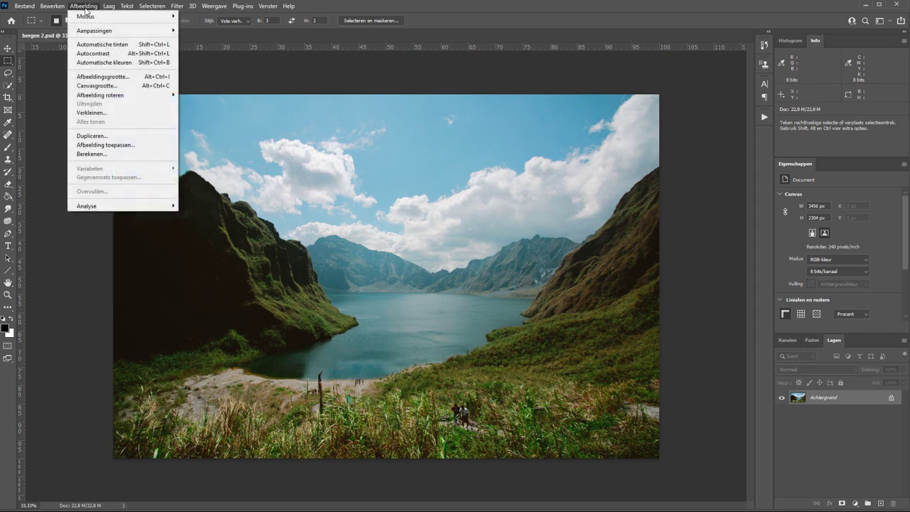
{"action": "mouse_move", "coordinate": [96, 30]}
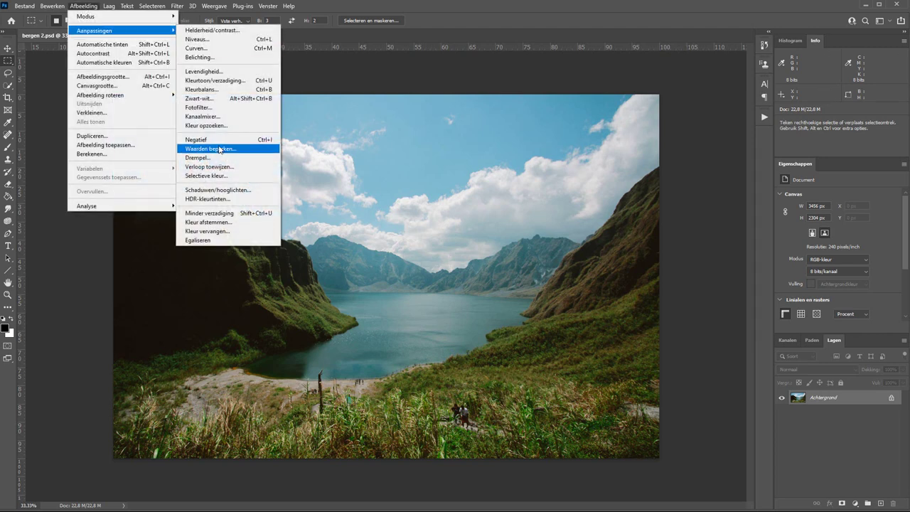
{"action": "left_click", "coordinate": [697, 182]}
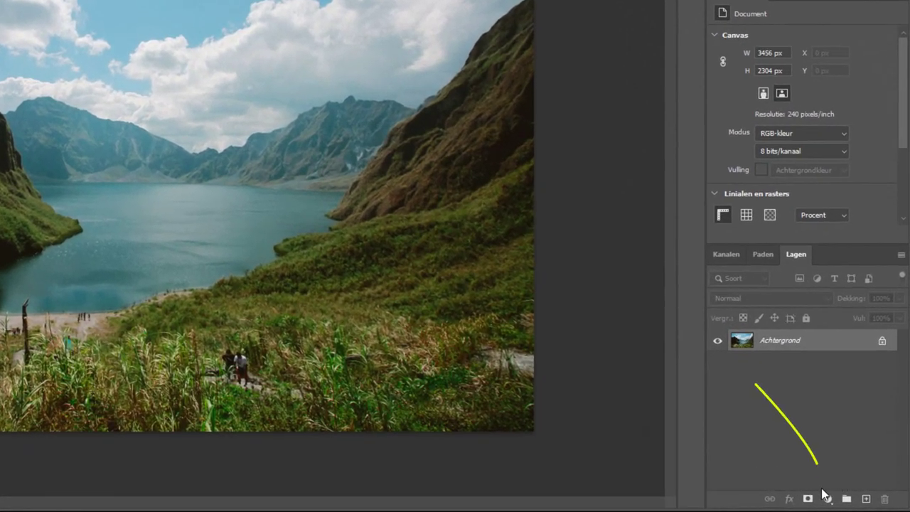
{"action": "left_click", "coordinate": [828, 501]}
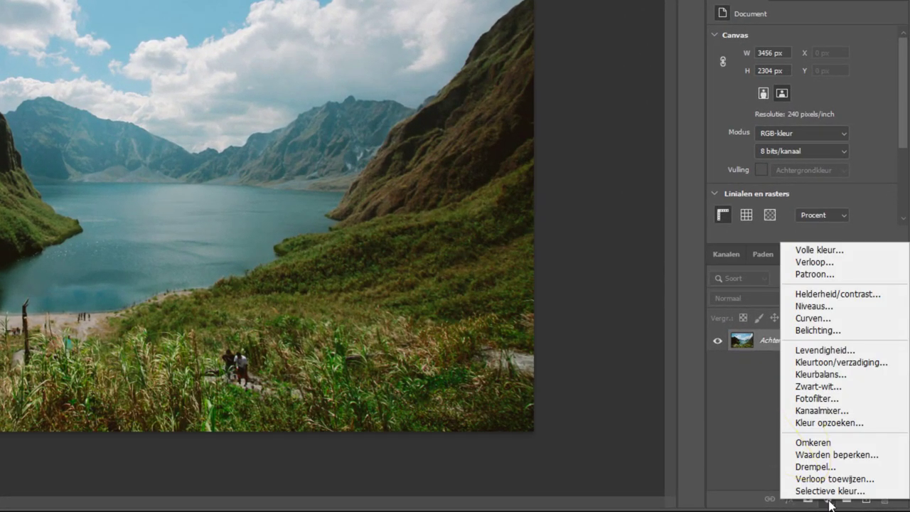
{"action": "left_click", "coordinate": [816, 320]}
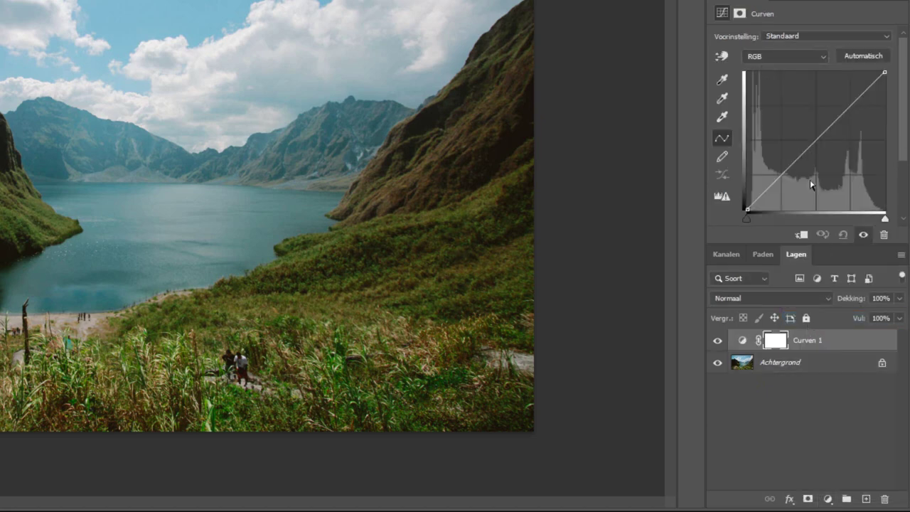
{"action": "mouse_move", "coordinate": [813, 183]}
{"action": "left_mouse_down"}
{"action": "mouse_move", "coordinate": [781, 182]}
{"action": "mouse_move", "coordinate": [805, 143]}
{"action": "left_mouse_up"}
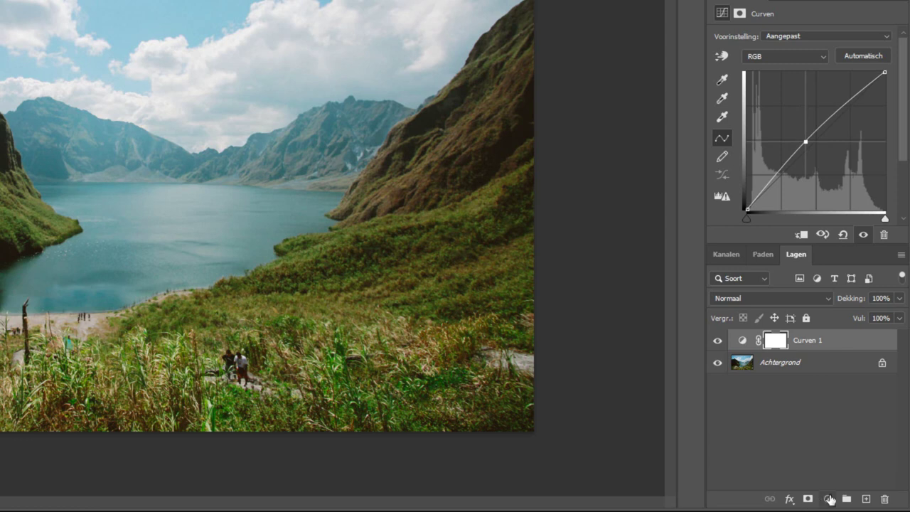
Add a Hue/Saturation layer at +16 and a Warming Filter (85) Photo Filter at 46% density.
{"action": "left_click", "coordinate": [827, 499]}
{"action": "left_click", "coordinate": [802, 355]}
{"action": "left_click_drag", "start_coordinate": [806, 114], "coordinate": [815, 118]}
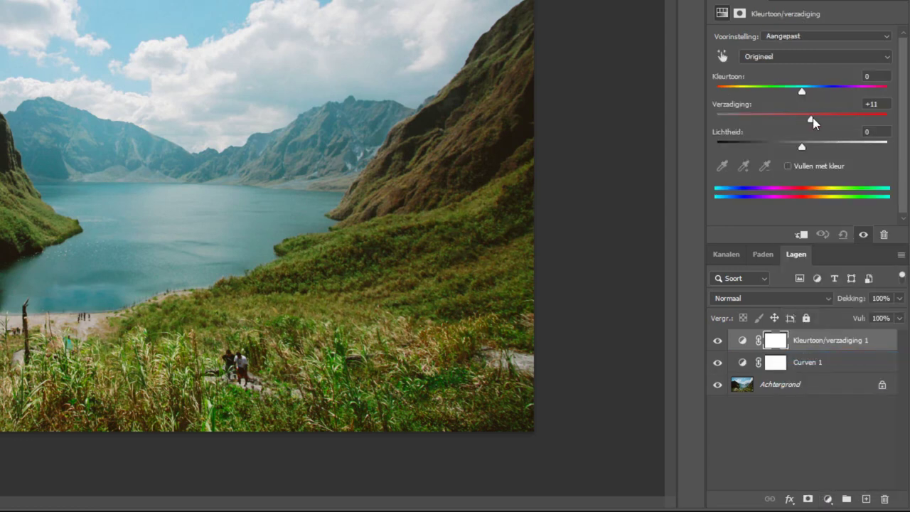
{"action": "left_click", "coordinate": [827, 498]}
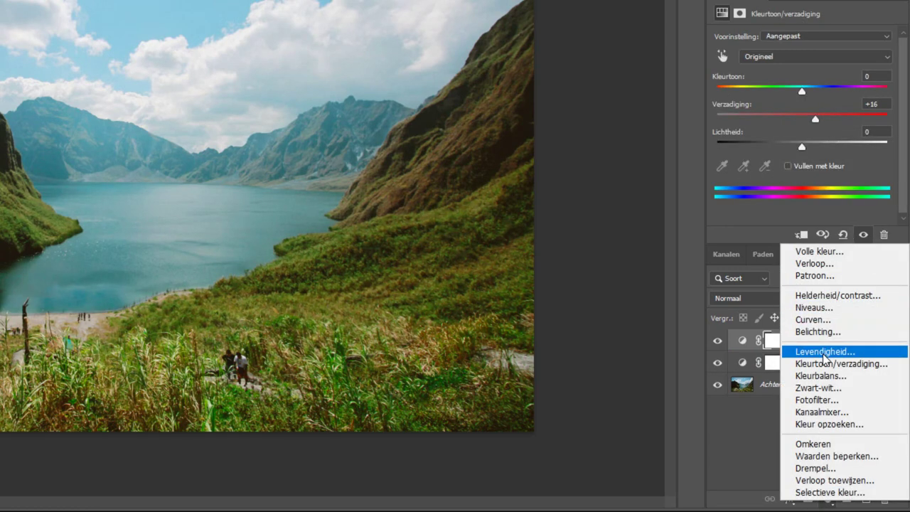
{"action": "left_click", "coordinate": [816, 399]}
{"action": "left_click_drag", "start_coordinate": [776, 98], "coordinate": [793, 94]}
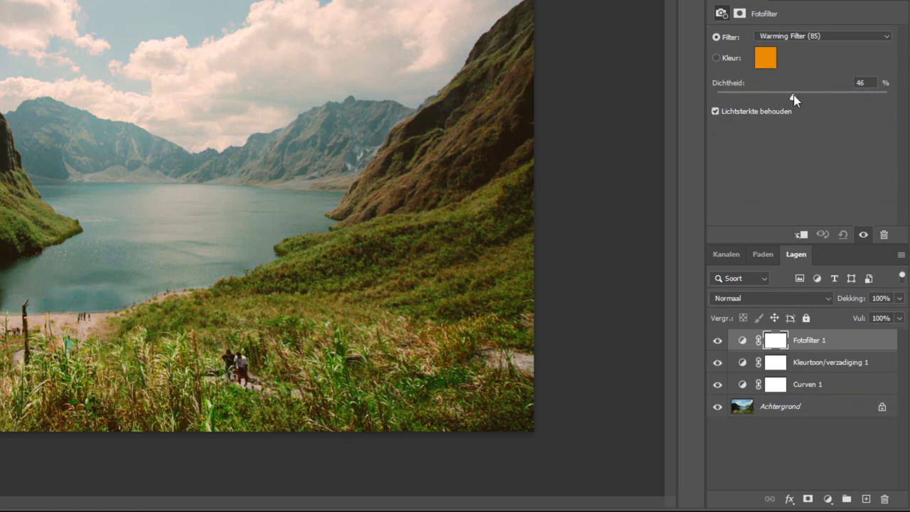
{"action": "left_click", "coordinate": [800, 459]}
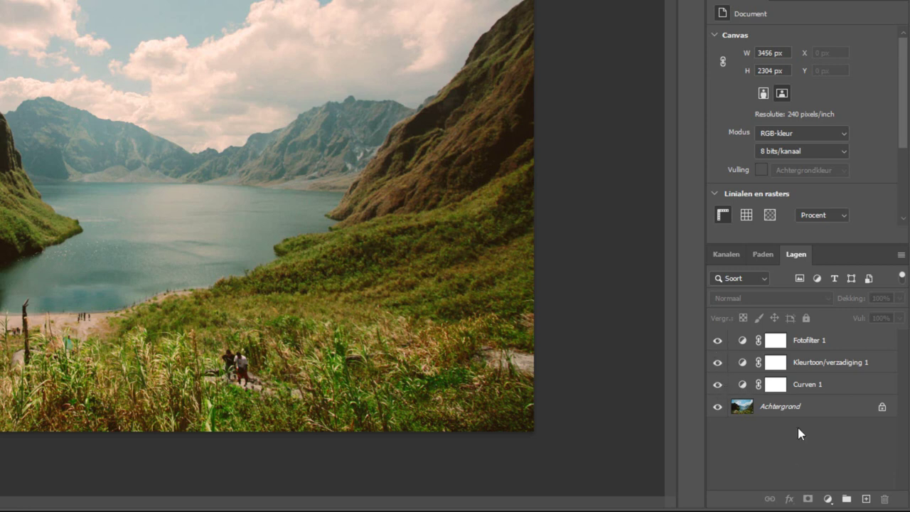
{"action": "left_click", "coordinate": [717, 384]}
{"action": "left_click_drag", "start_coordinate": [717, 370], "coordinate": [719, 344]}
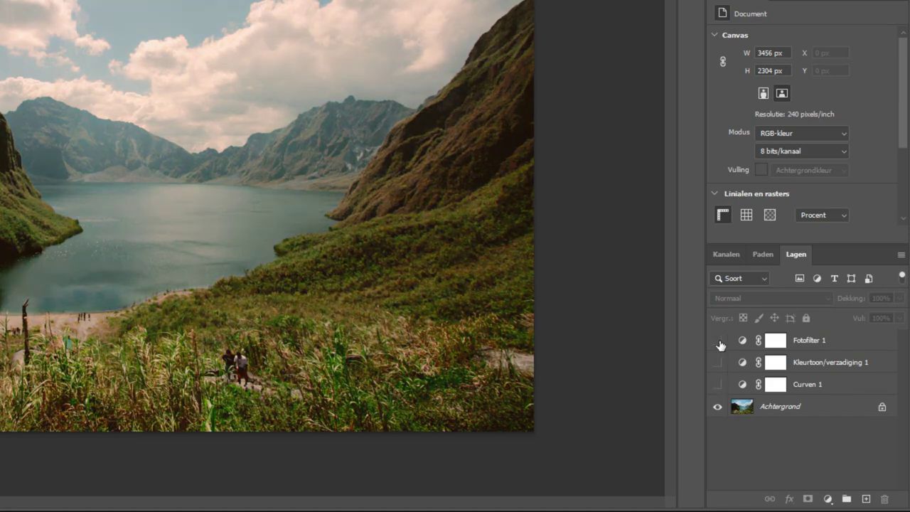
{"action": "left_click", "coordinate": [717, 364]}
{"action": "left_click", "coordinate": [716, 385]}
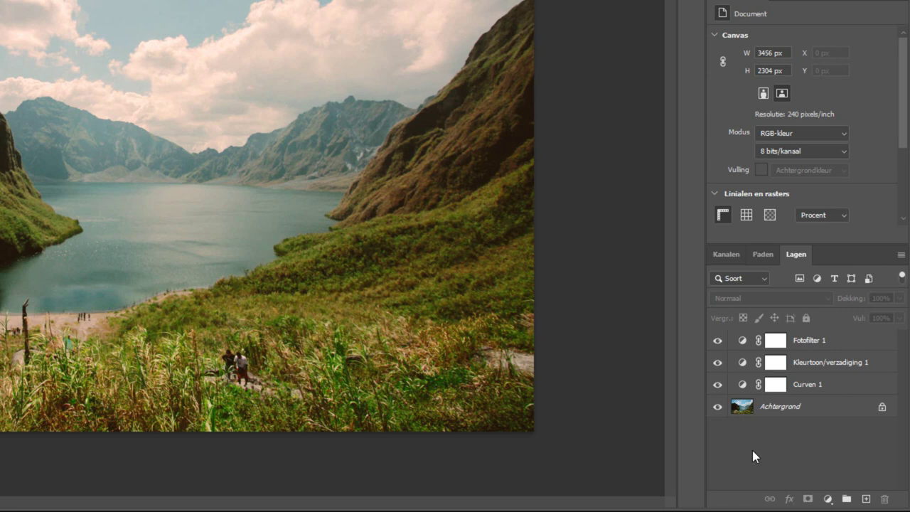
{"action": "left_click", "coordinate": [718, 408], "text": "alt"}
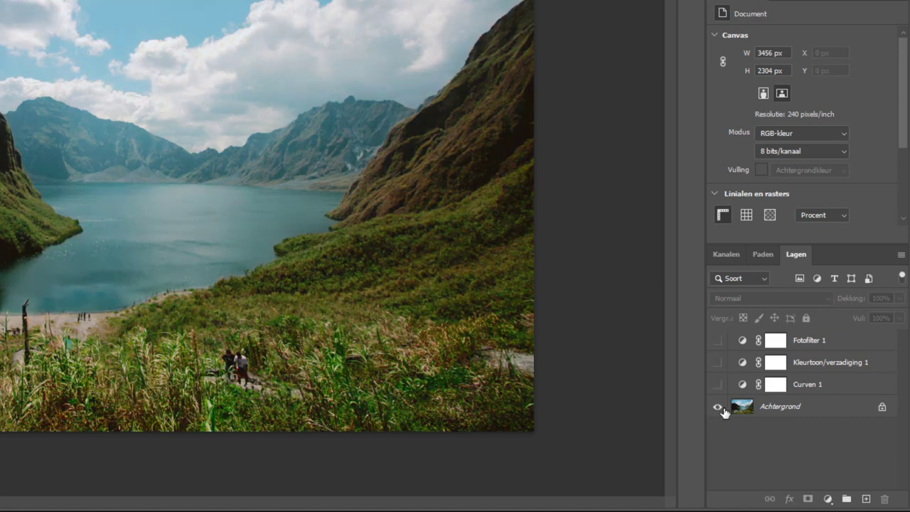
{"action": "left_click", "coordinate": [717, 410], "text": "alt"}
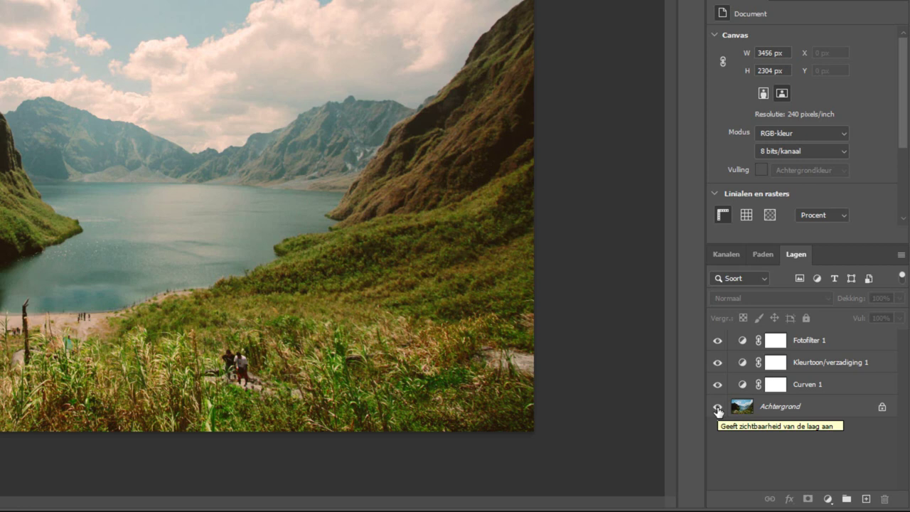
Toggle Kleurtoon/verzadiging 1 off and on to compare, then set its saturation to +57.
{"action": "left_click", "coordinate": [797, 368]}
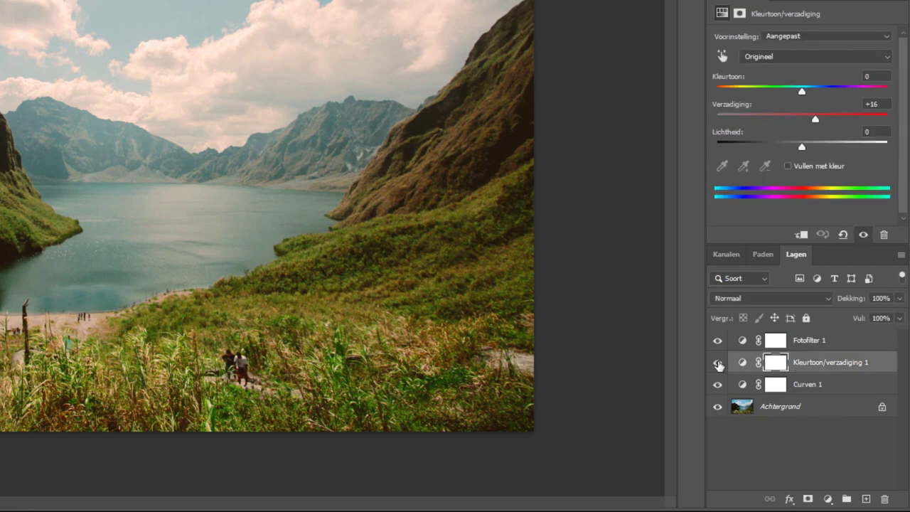
{"action": "left_click", "coordinate": [717, 363]}
{"action": "left_click", "coordinate": [718, 362]}
{"action": "left_click_drag", "start_coordinate": [816, 117], "coordinate": [850, 119]}
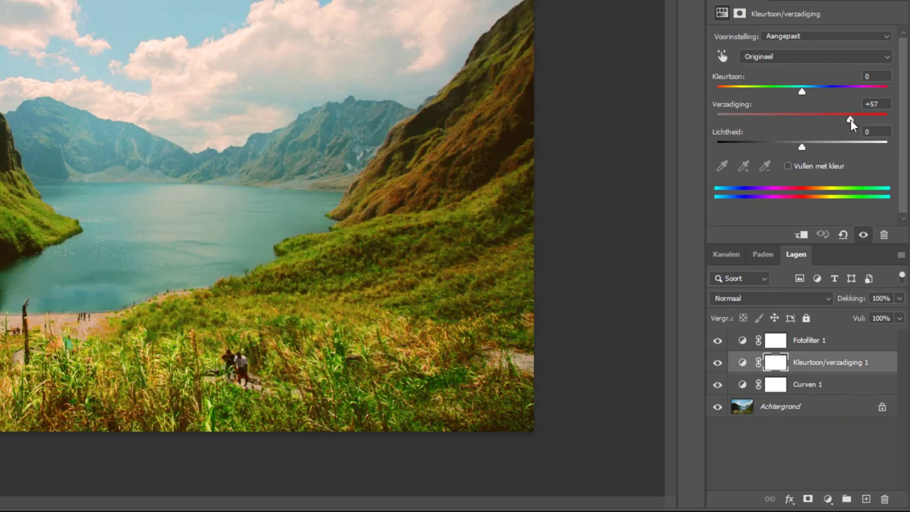
{"action": "left_click", "coordinate": [814, 447]}
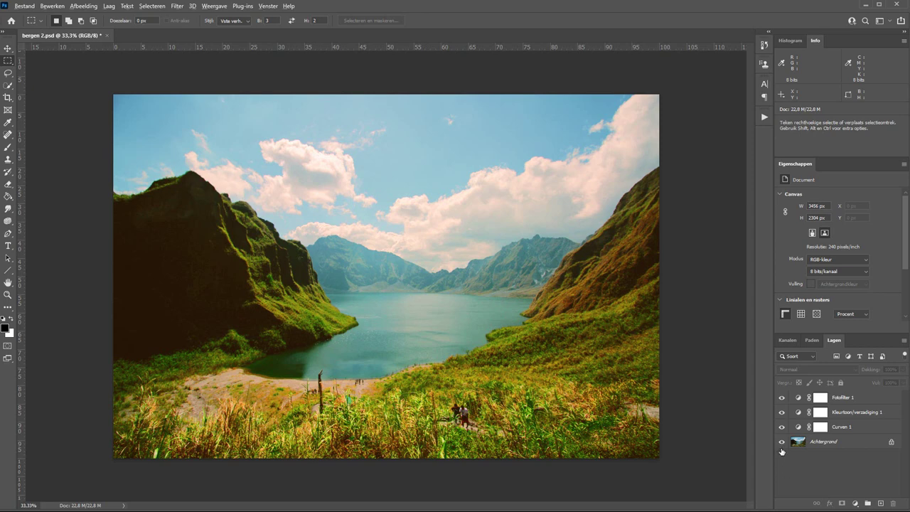
{"action": "key", "text": "alt"}
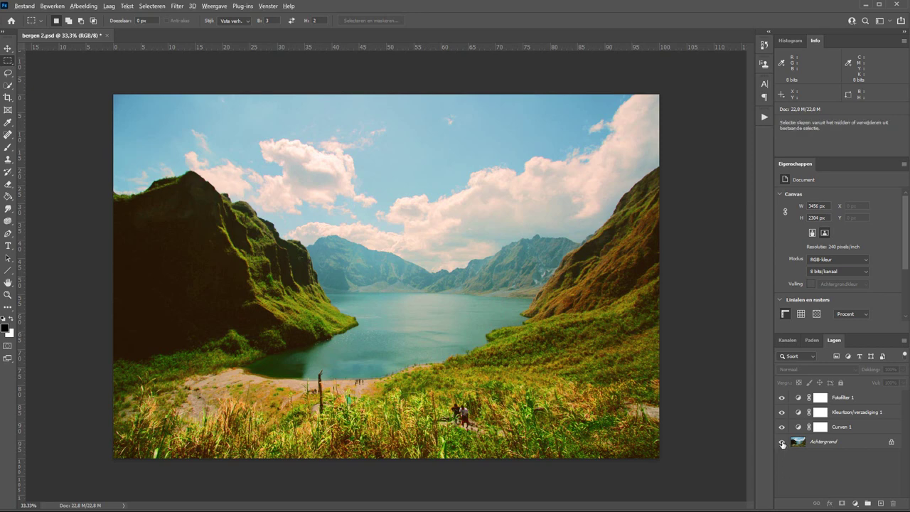
{"action": "left_click", "coordinate": [782, 442], "text": "alt"}
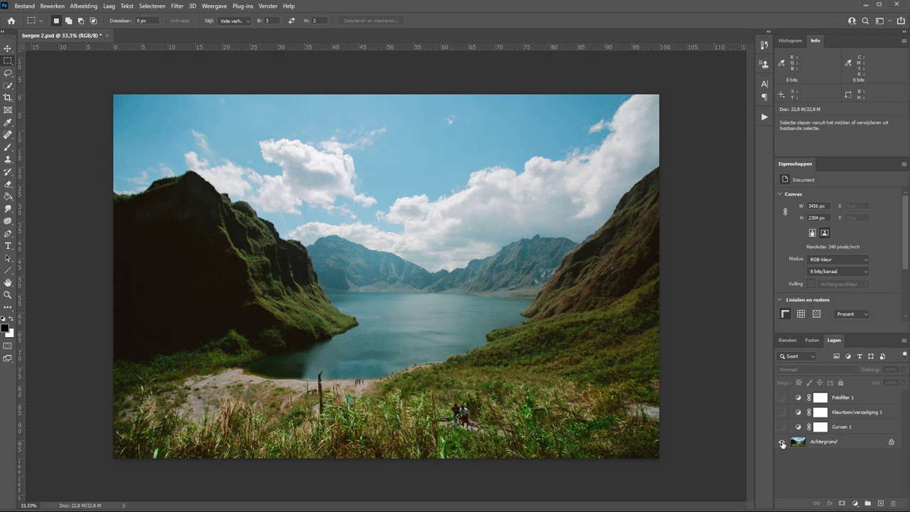
{"action": "left_click", "coordinate": [782, 442], "text": "alt"}
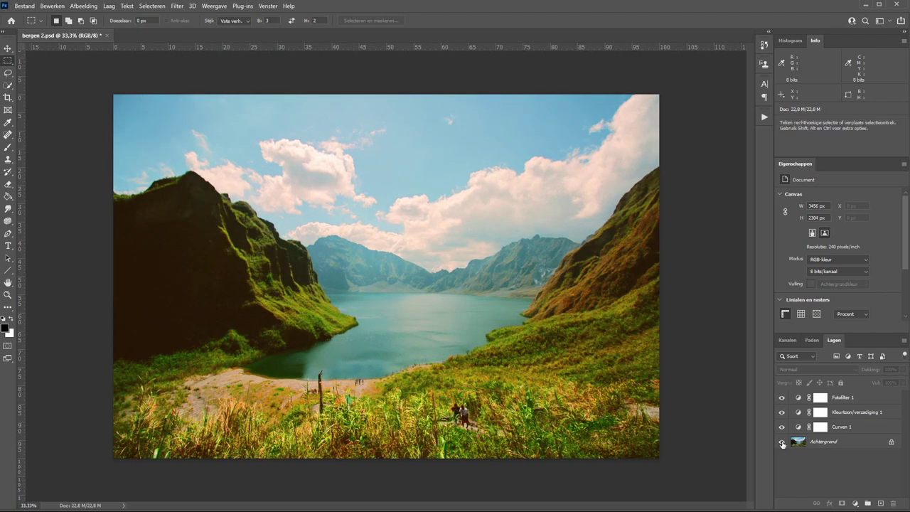